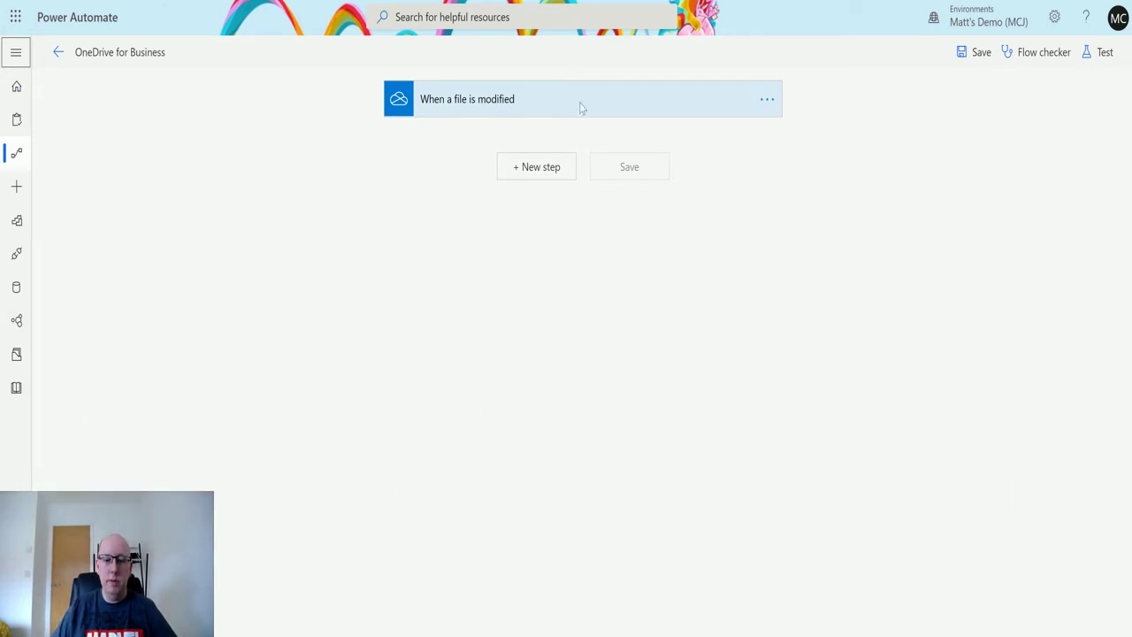
Search 'onedrive' and add OneDrive for Business's 'List files in folder' action below the trigger
{"action": "left_click", "coordinate": [610, 106]}
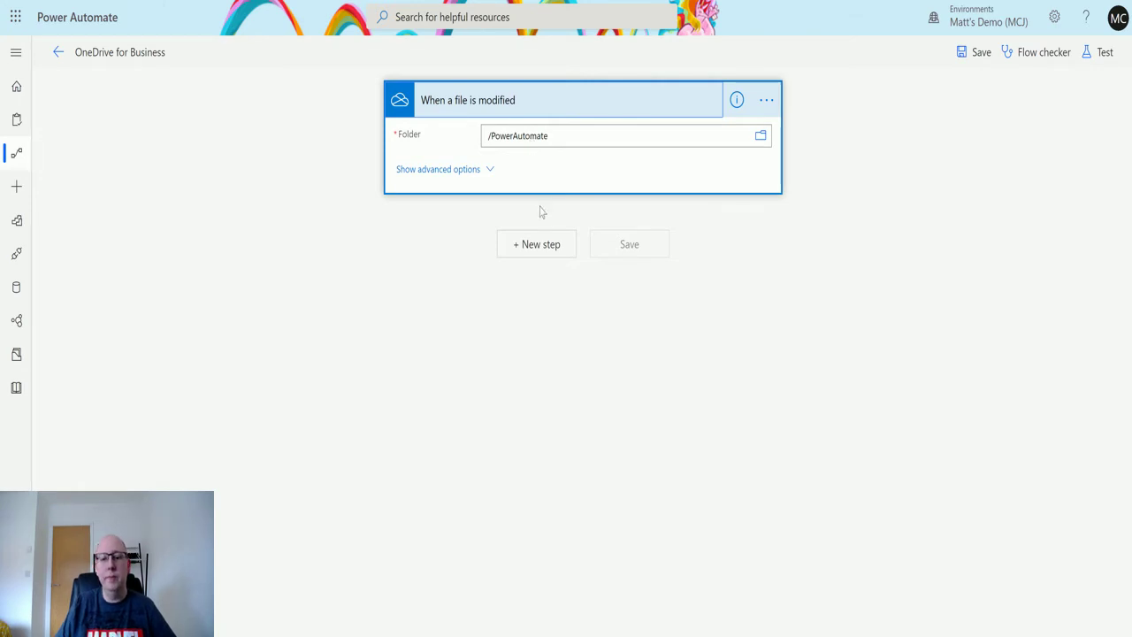
{"action": "left_click", "coordinate": [542, 248]}
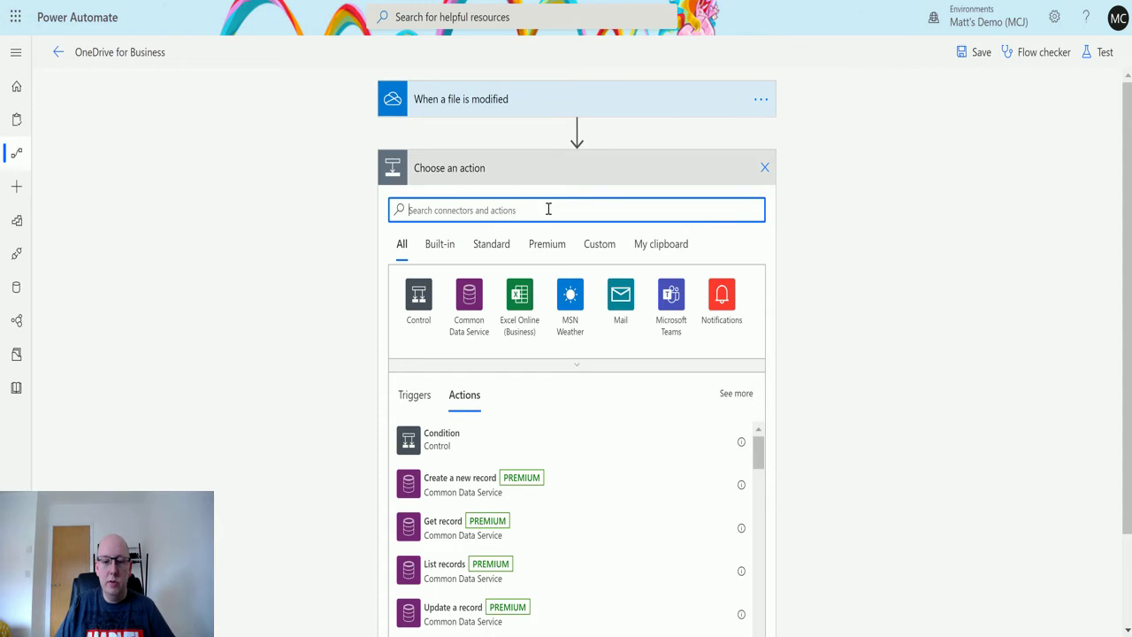
{"action": "type", "text": "onedrive"}
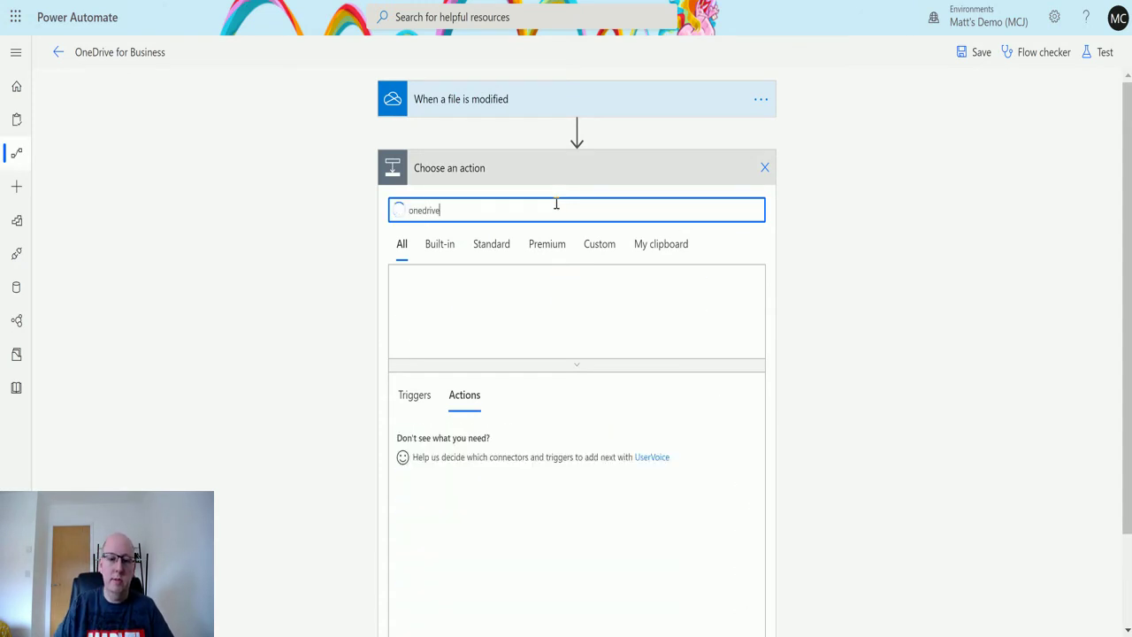
{"action": "left_click", "coordinate": [427, 325]}
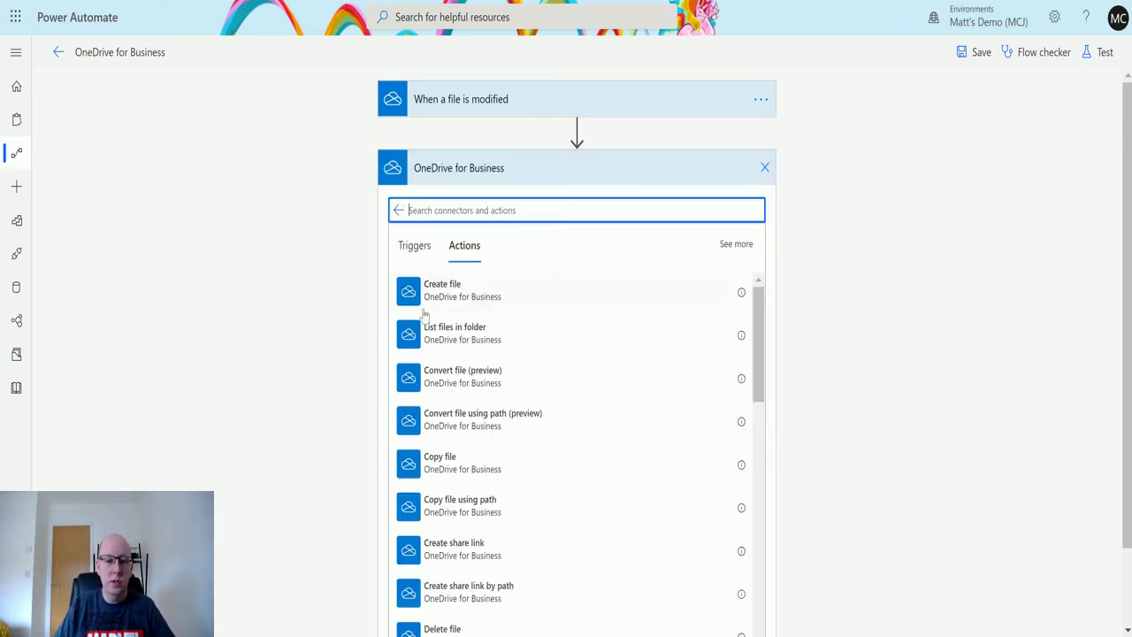
{"action": "left_click", "coordinate": [473, 338]}
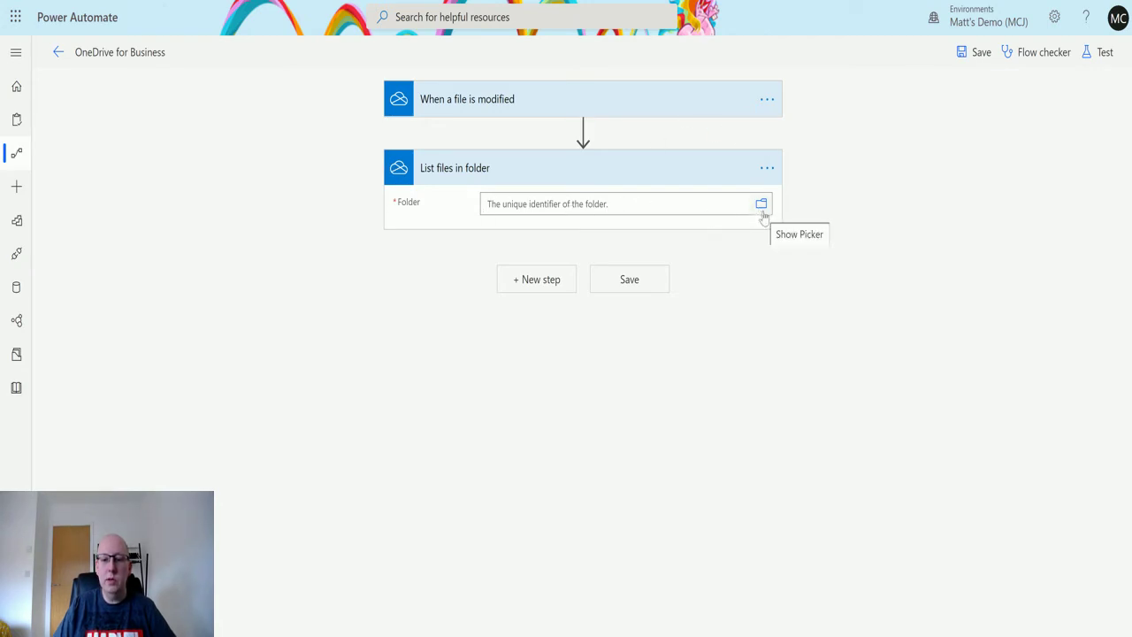
Pick the PowerAutomate folder under Root as the Folder, giving /PowerAutomate
{"action": "left_click", "coordinate": [655, 205]}
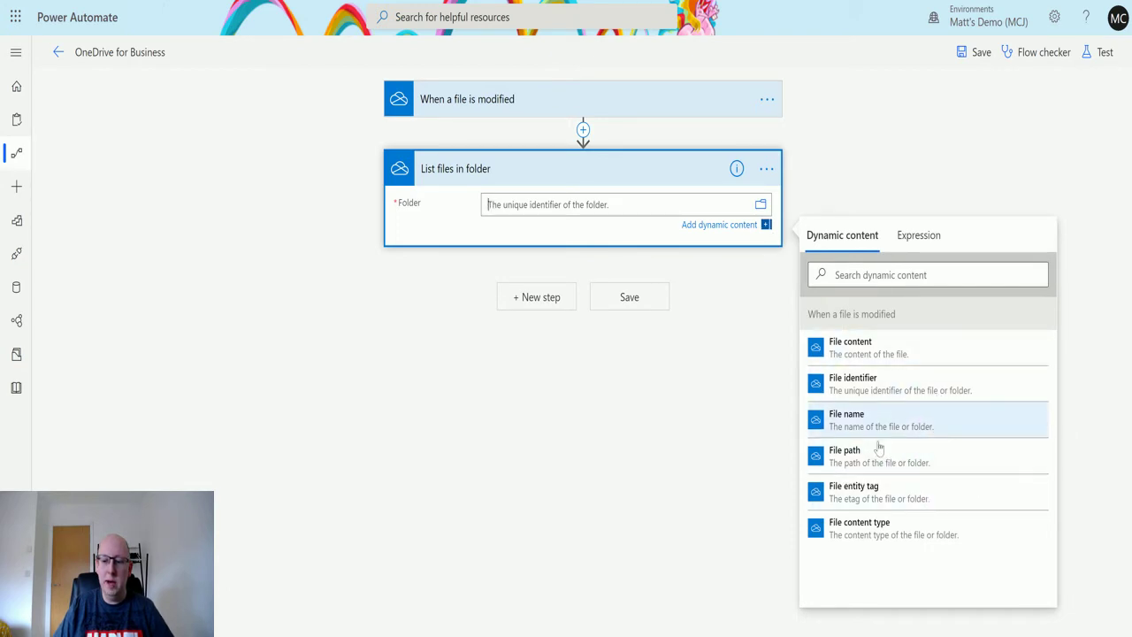
{"action": "left_click", "coordinate": [760, 204]}
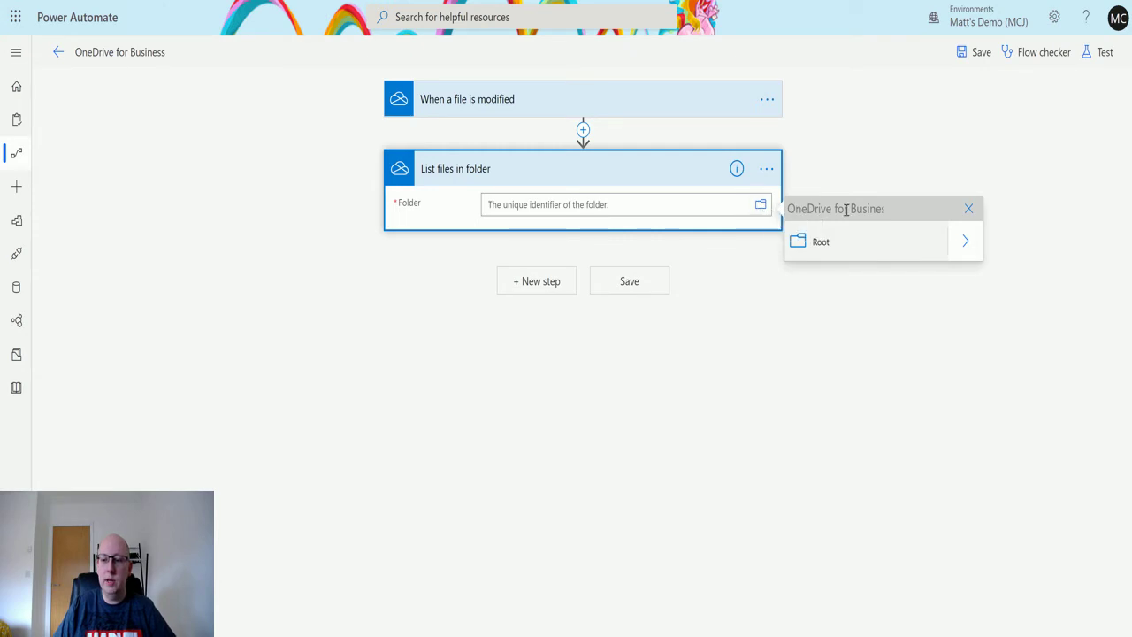
{"action": "left_click", "coordinate": [964, 242]}
{"action": "scroll", "coordinate": [849, 371], "scroll_direction": "down", "scroll_amount": 2}
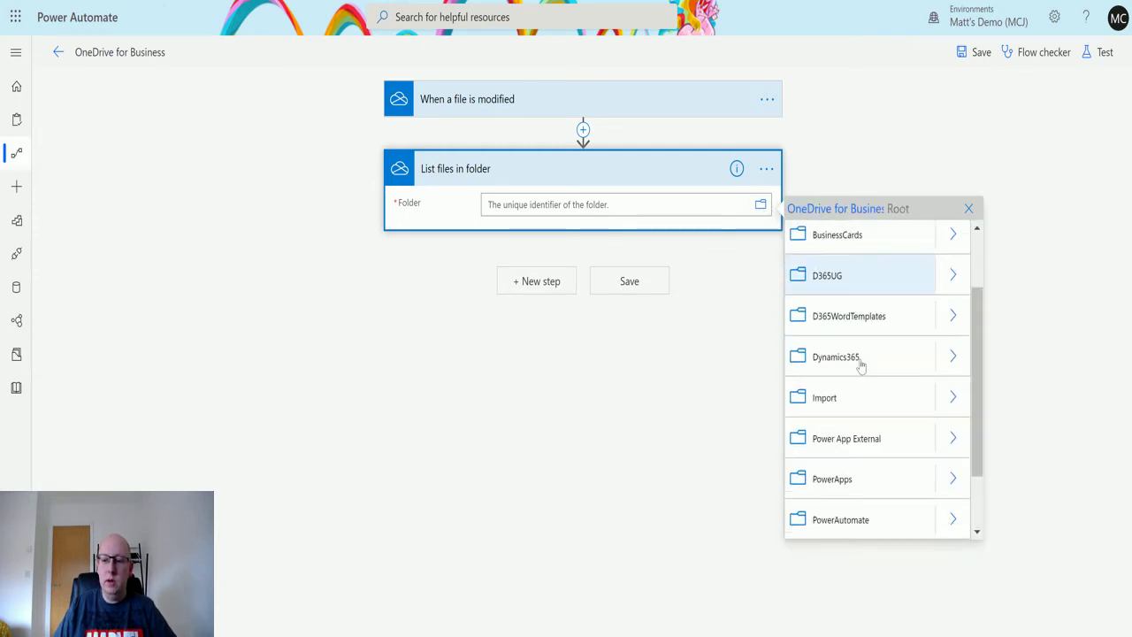
{"action": "scroll", "coordinate": [920, 350], "scroll_direction": "down", "scroll_amount": 2}
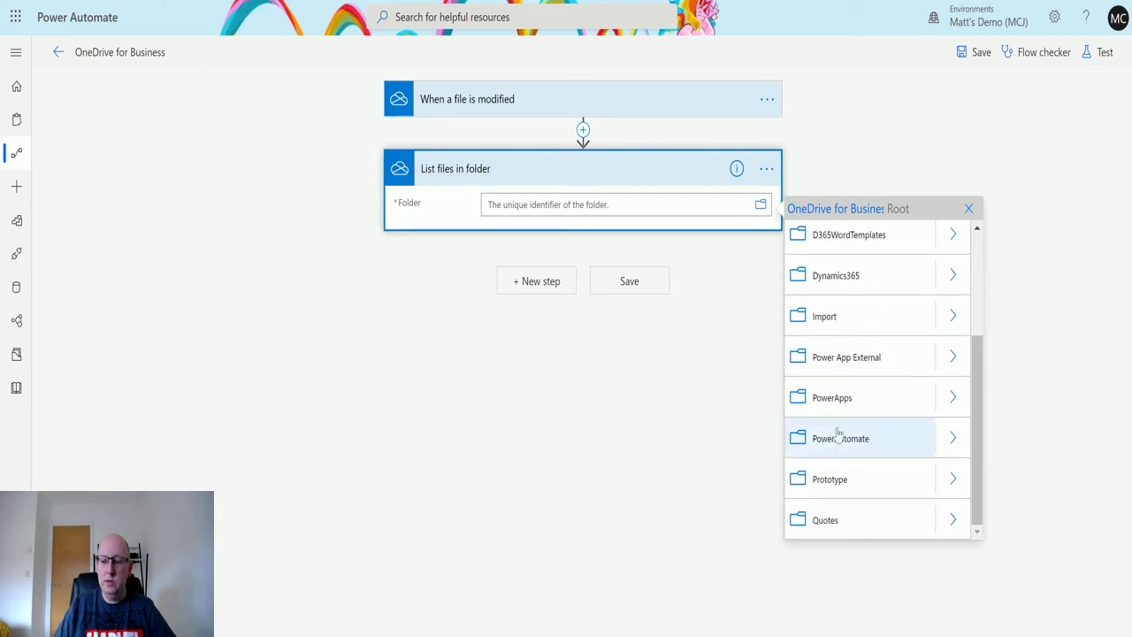
{"action": "left_click", "coordinate": [863, 438]}
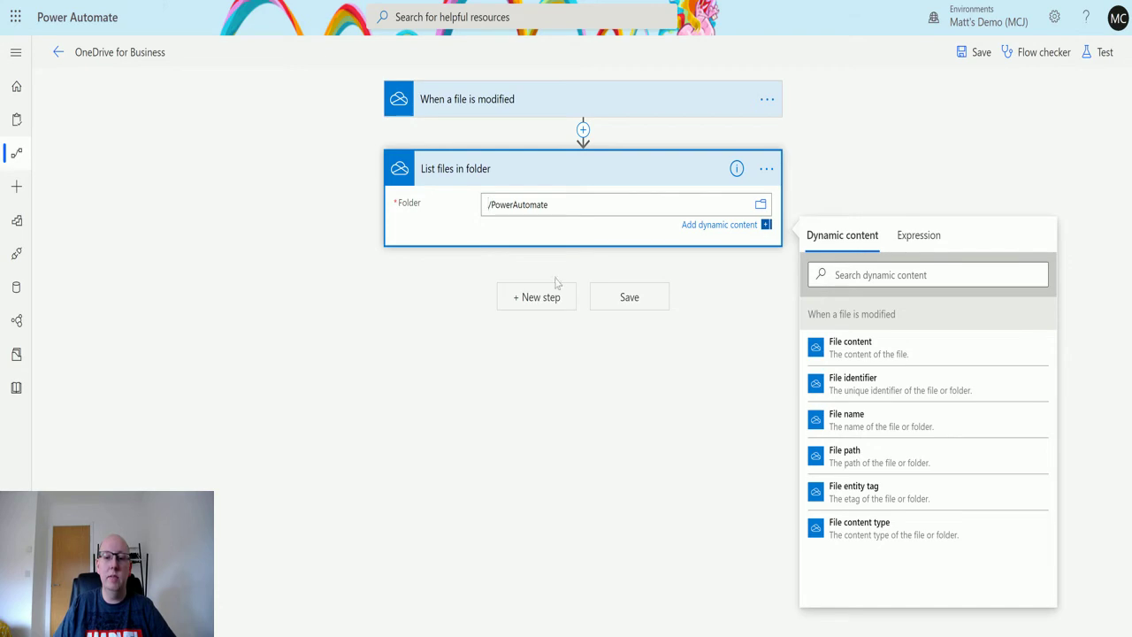
Save & Test the flow with the 'I'll perform the trigger action' option
{"action": "left_click", "coordinate": [583, 350]}
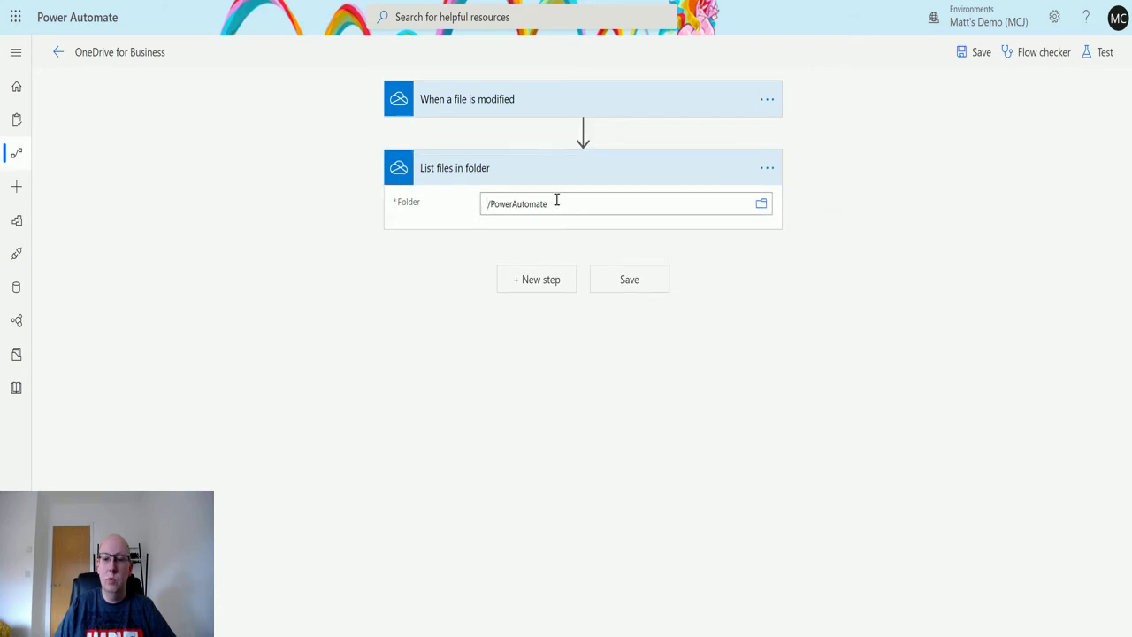
{"action": "left_click", "coordinate": [1104, 53]}
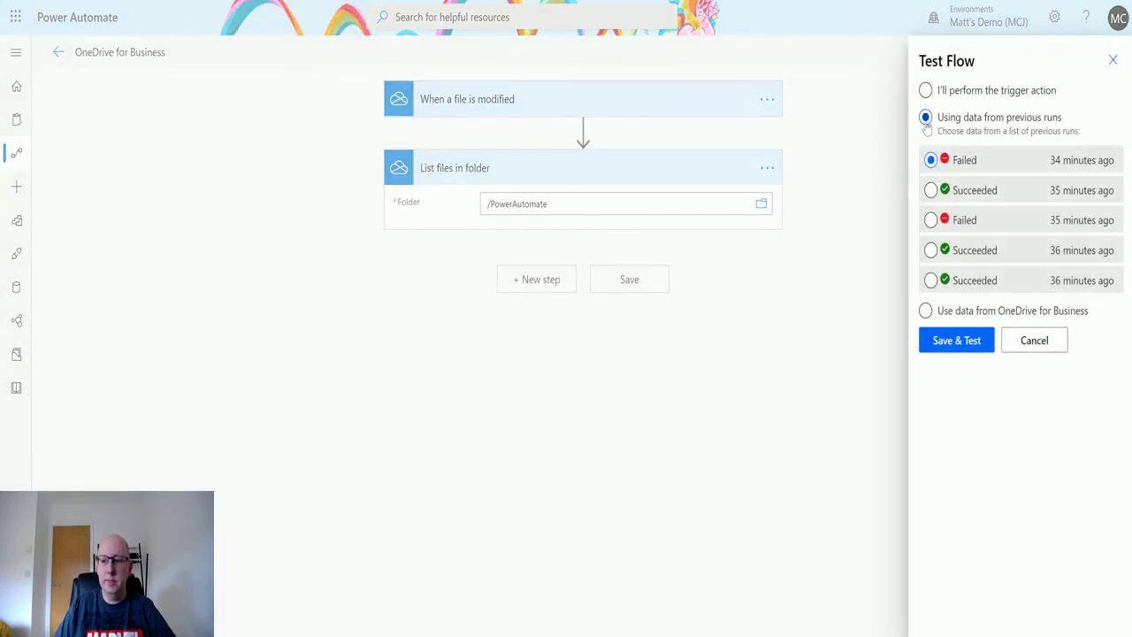
{"action": "left_click", "coordinate": [947, 90]}
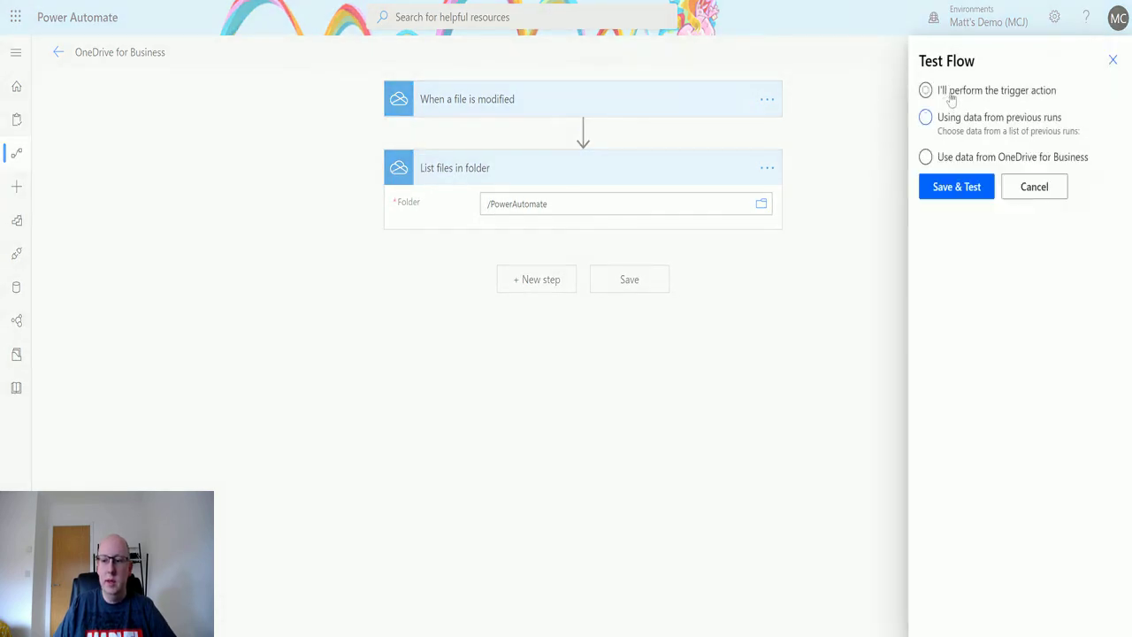
{"action": "left_click", "coordinate": [956, 190]}
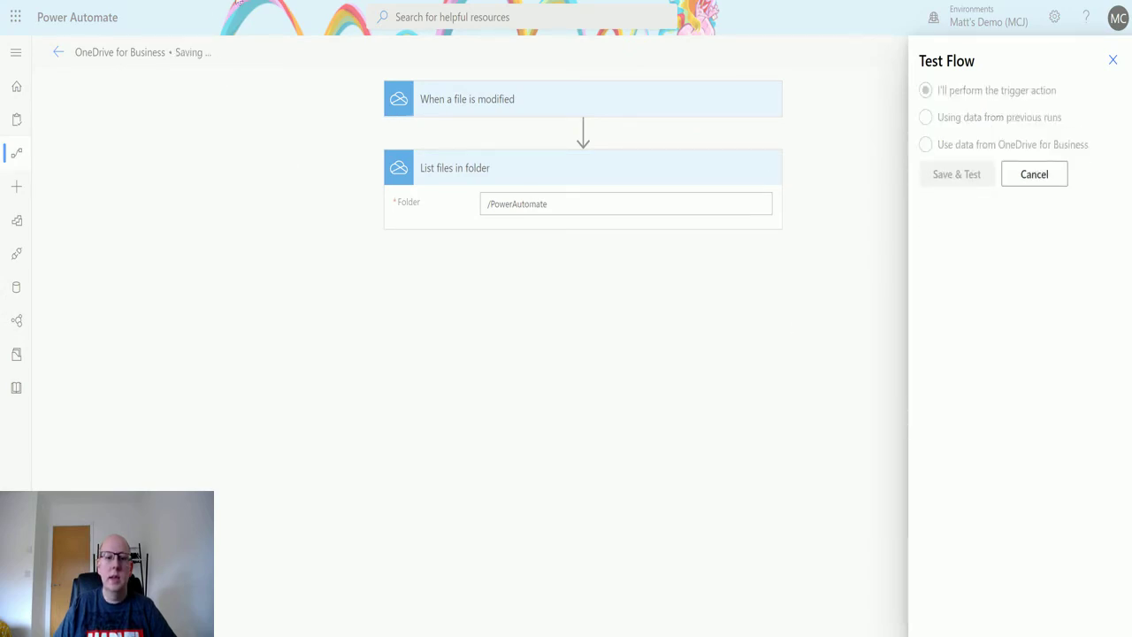
Open PATVD.docx from the OneDrive folder and type 'as' at the end of its last line
{"action": "key", "text": "ctrl+Tab"}
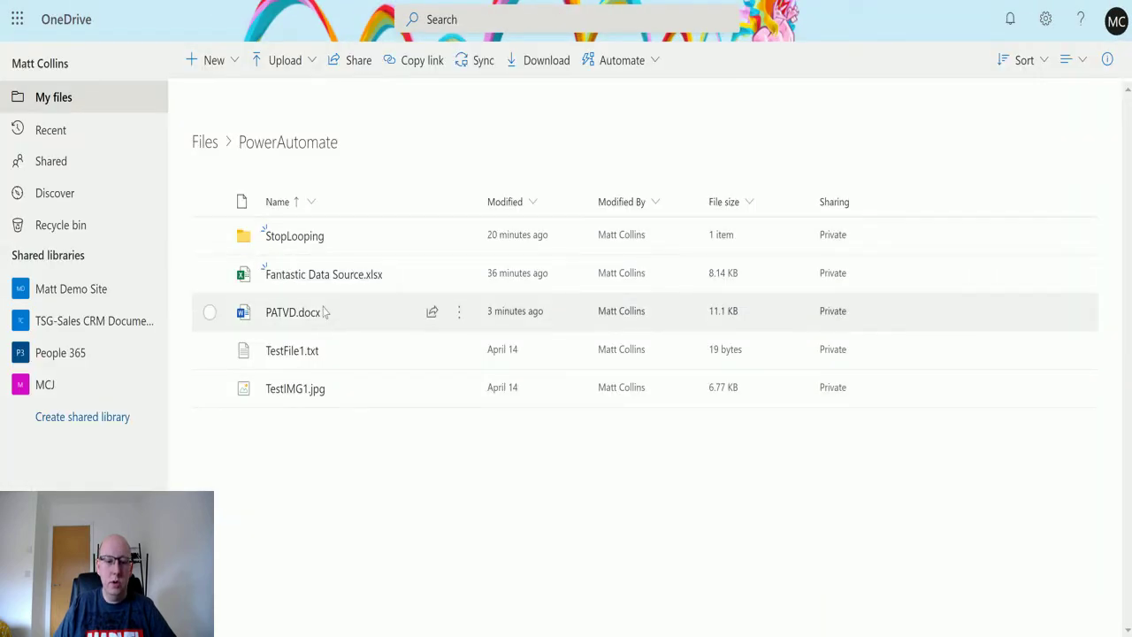
{"action": "left_click", "coordinate": [300, 314]}
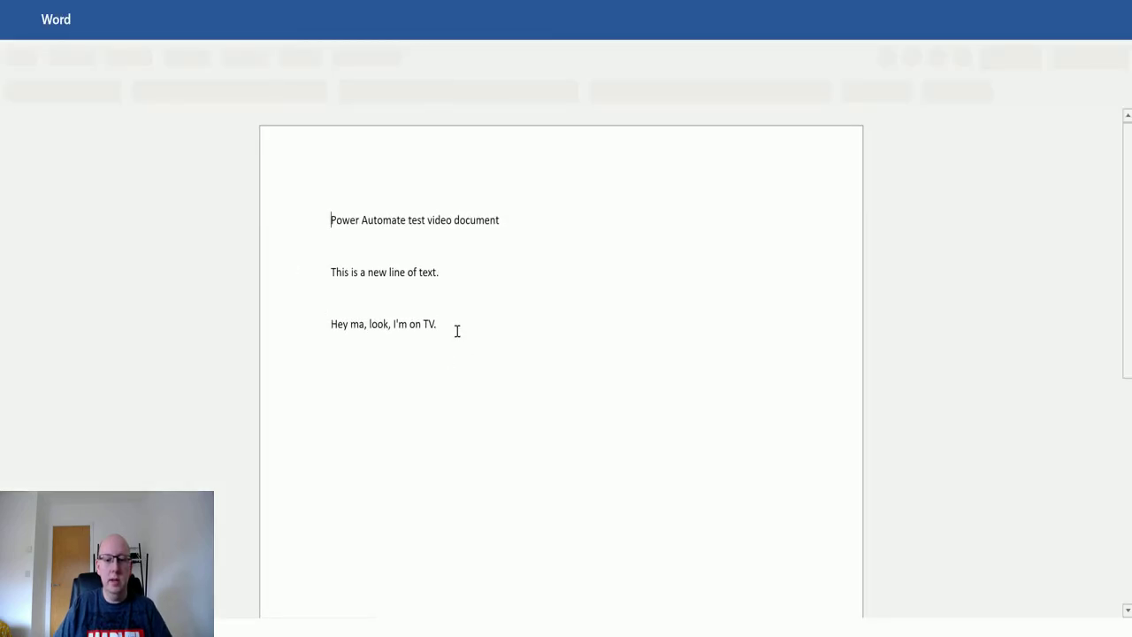
{"action": "left_click", "coordinate": [457, 331]}
{"action": "type", "text": "as"}
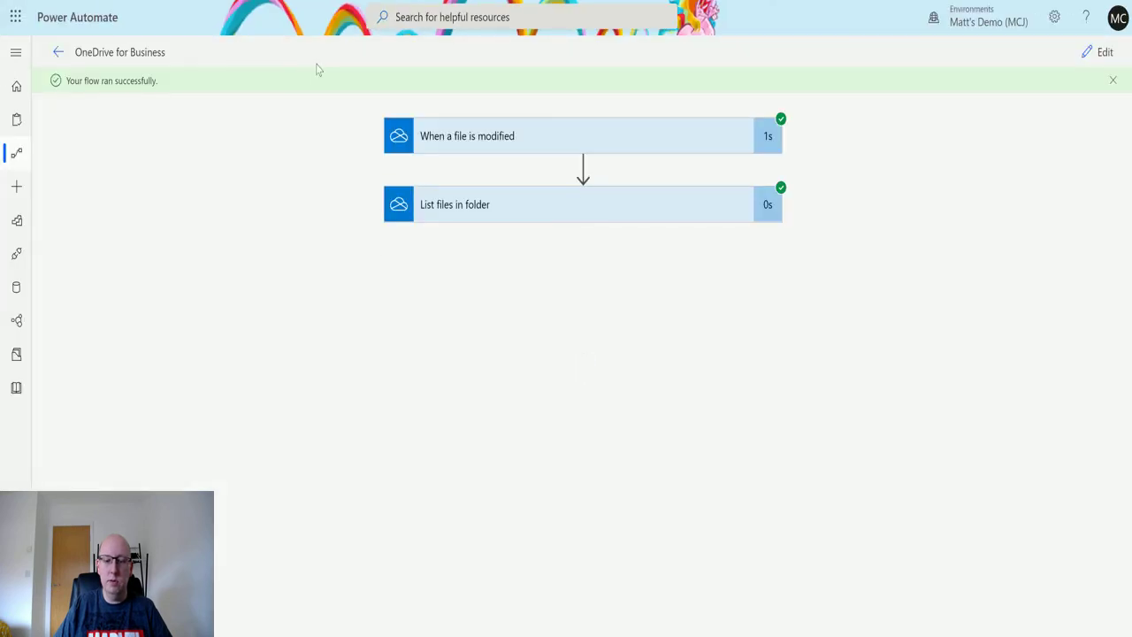
Expand the List files in folder step in the run view to reveal its inputs and JSON output
{"action": "left_click", "coordinate": [575, 205]}
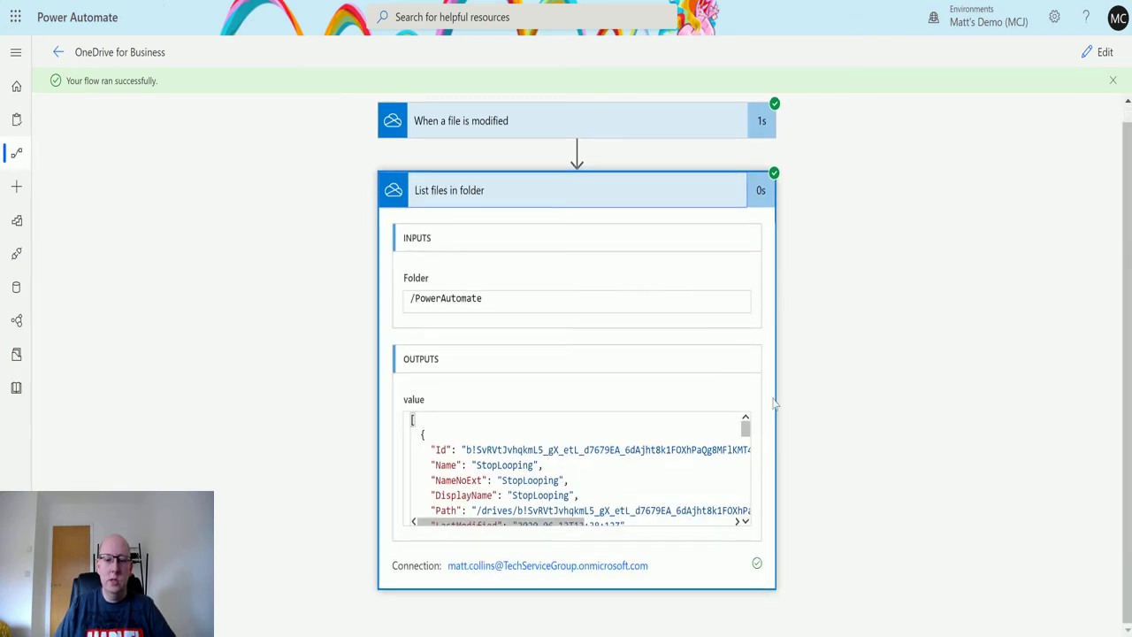
{"action": "left_click_drag", "start_coordinate": [748, 427], "coordinate": [745, 421]}
Look over the five items in OneDrive's PowerAutomate folder, then go back to the flow run
{"action": "key", "text": "ctrl+Tab"}
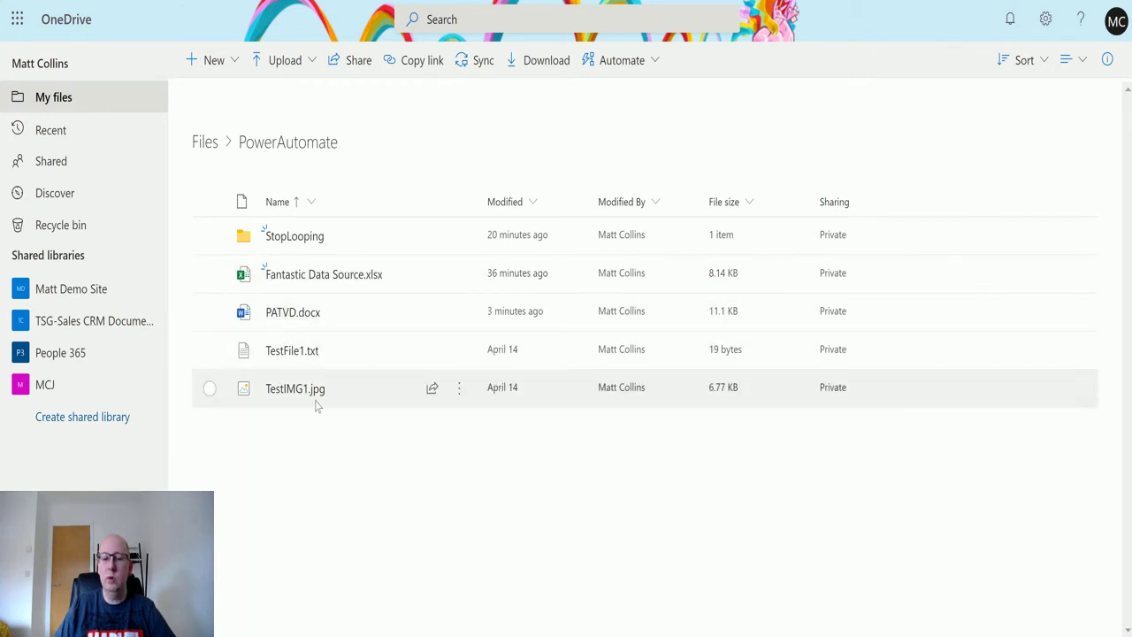
{"action": "key", "text": "ctrl+Tab"}
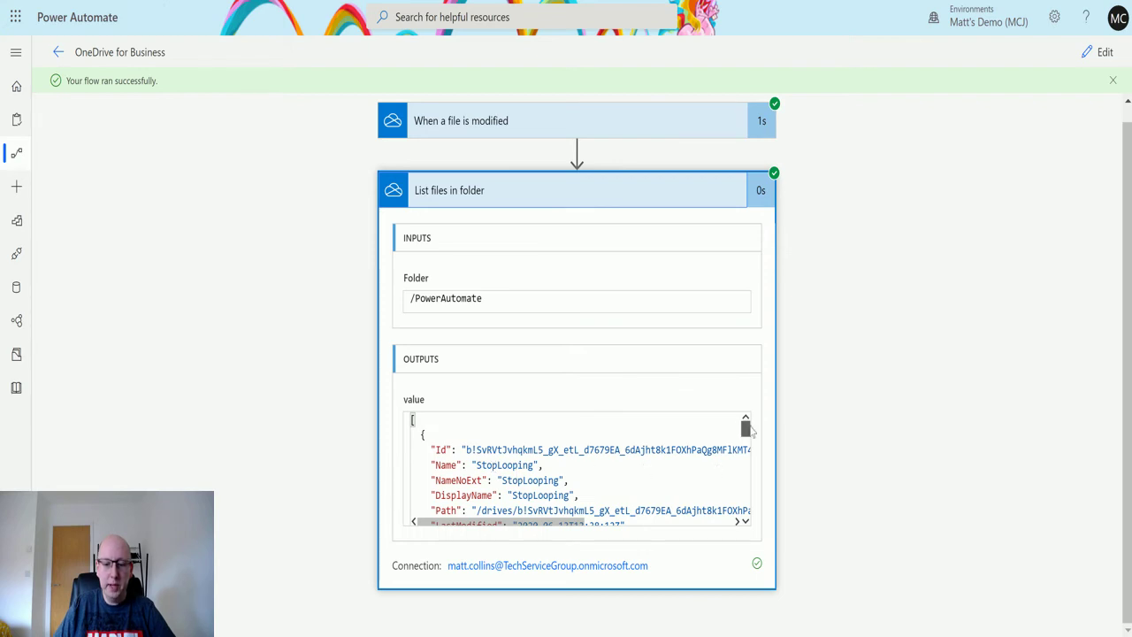
Scroll the Outputs to the StopLooping entry and highlight its IsFolder: true value
{"action": "left_click", "coordinate": [748, 525]}
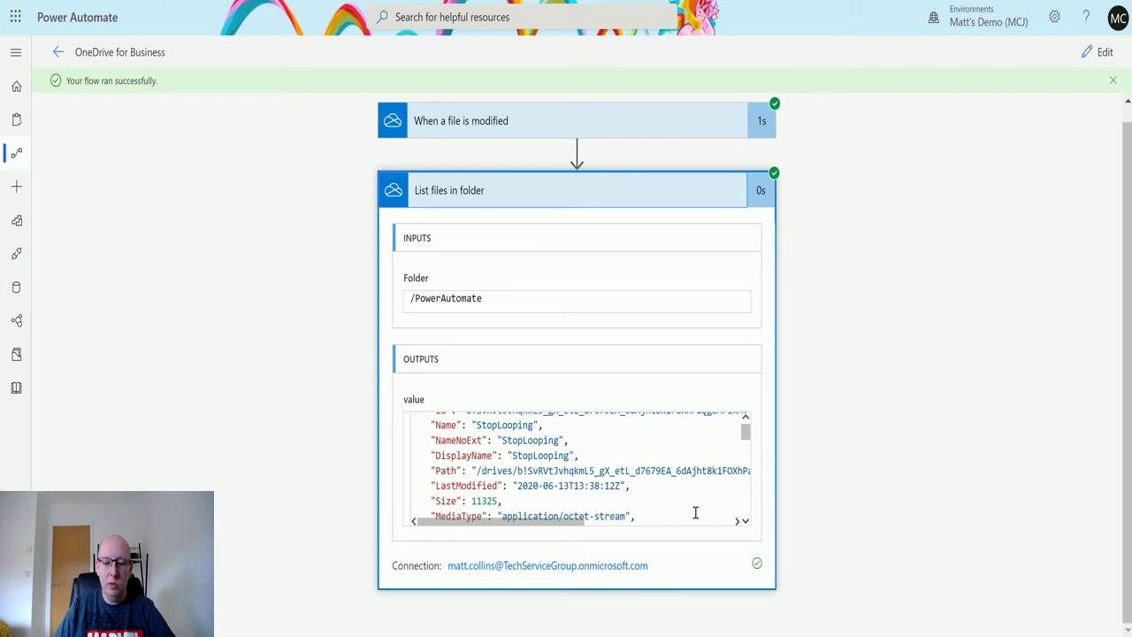
{"action": "left_click", "coordinate": [747, 525]}
{"action": "left_click", "coordinate": [746, 525]}
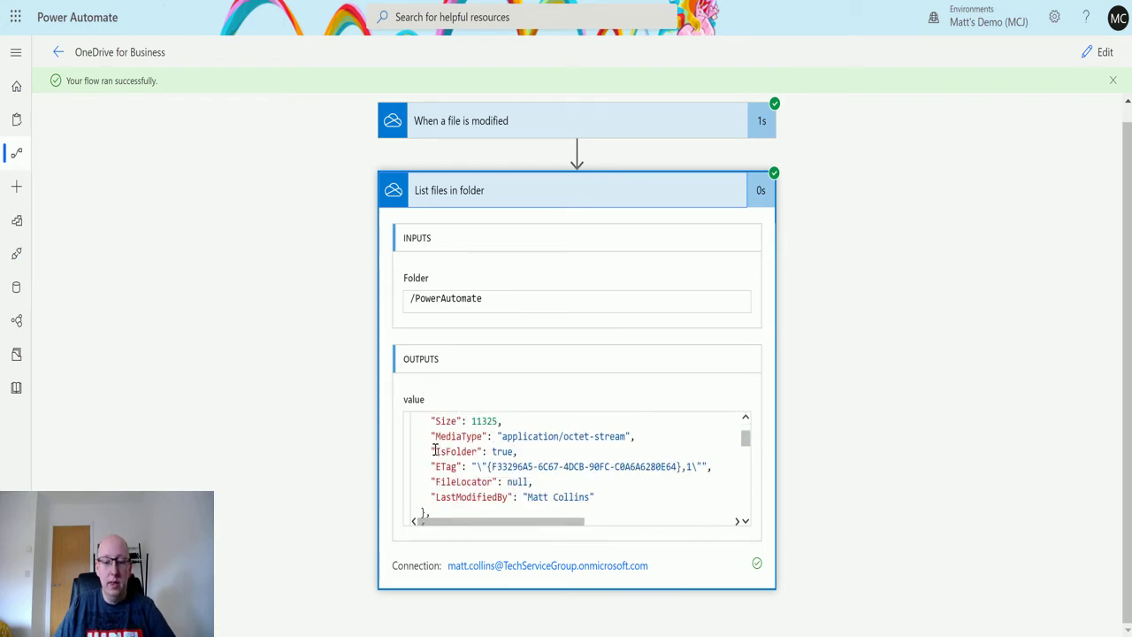
{"action": "left_click_drag", "start_coordinate": [434, 451], "coordinate": [514, 453]}
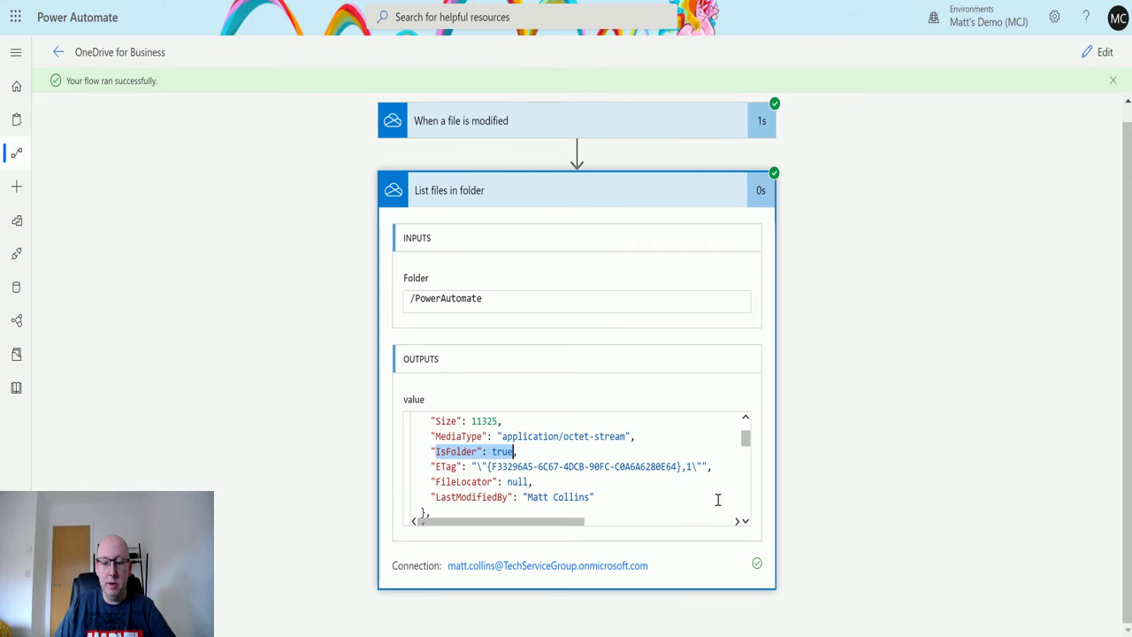
Scroll on through Fantastic Data Source.xlsx (IsFolder false) to PATVD.docx's Path and LastModified
{"action": "left_click", "coordinate": [746, 522]}
{"action": "left_click", "coordinate": [745, 522]}
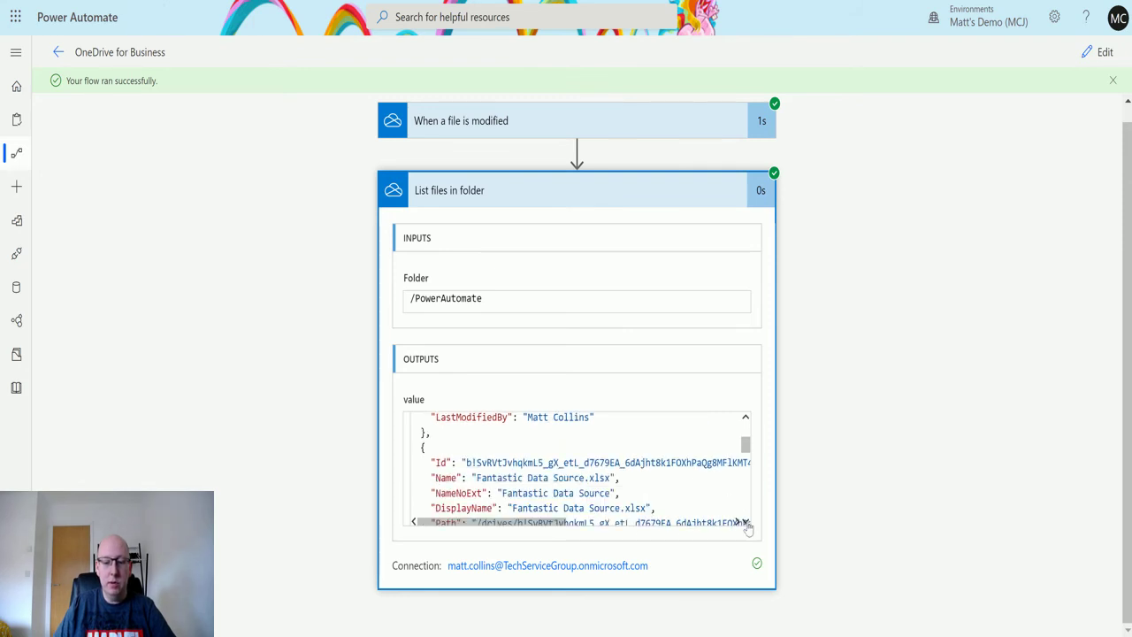
{"action": "left_click", "coordinate": [746, 522]}
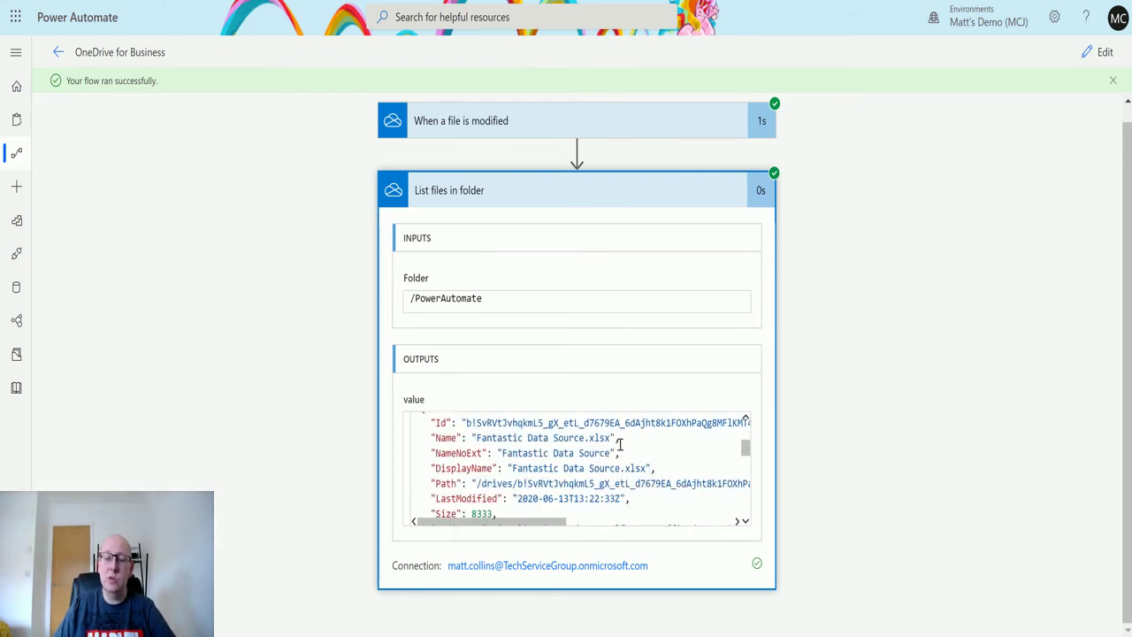
{"action": "left_click", "coordinate": [746, 522]}
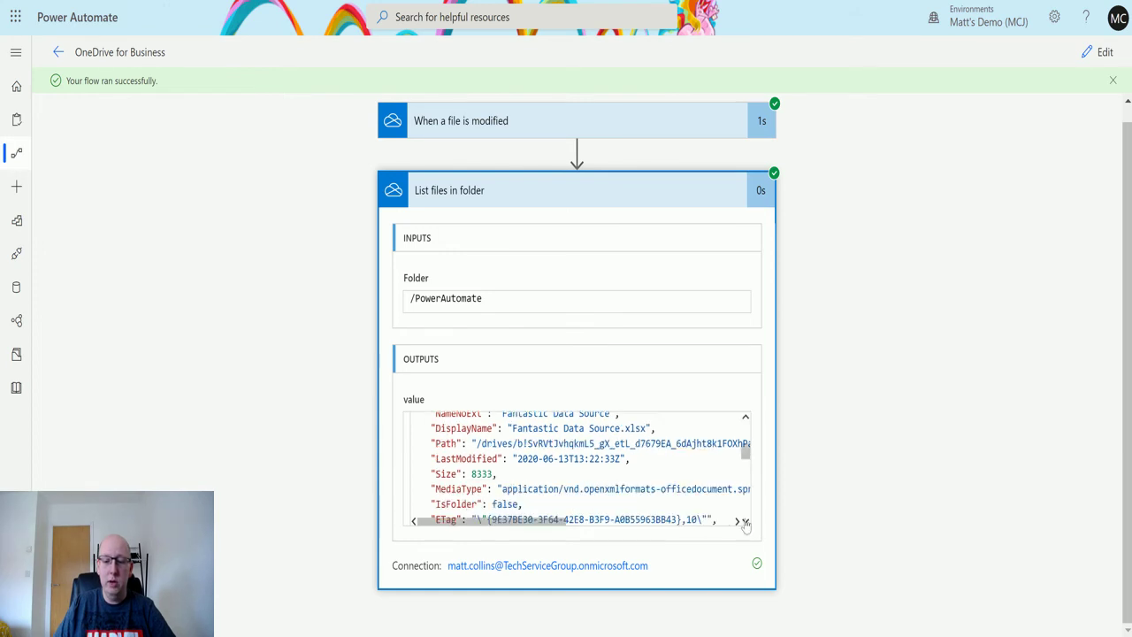
{"action": "left_click", "coordinate": [746, 522]}
{"action": "left_click", "coordinate": [746, 522]}
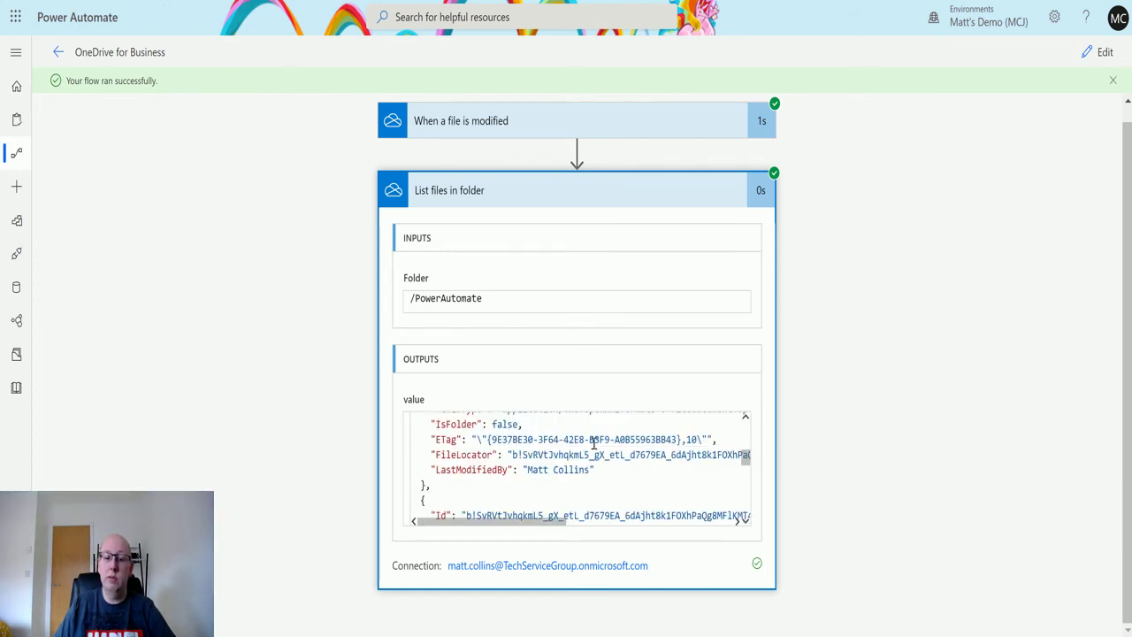
{"action": "left_click", "coordinate": [746, 522]}
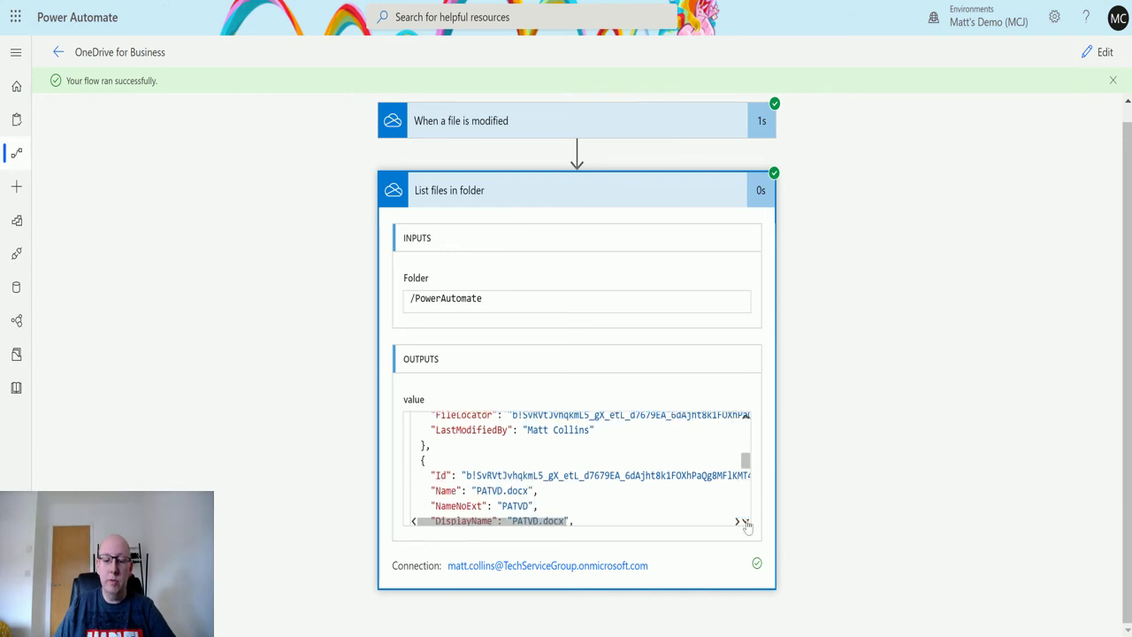
{"action": "left_click", "coordinate": [745, 521]}
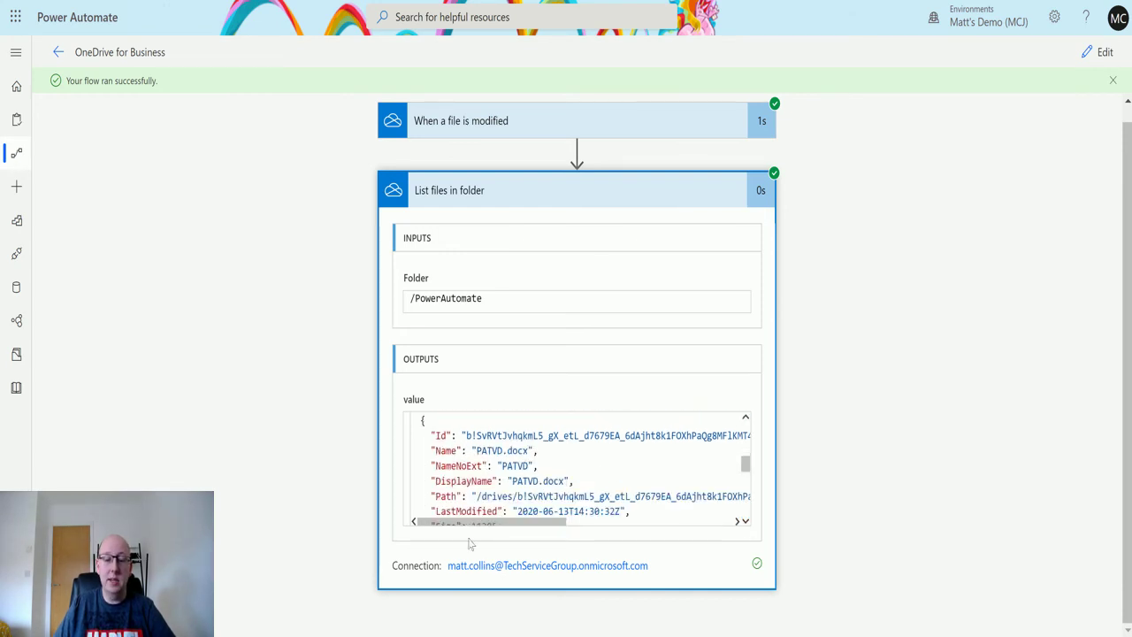